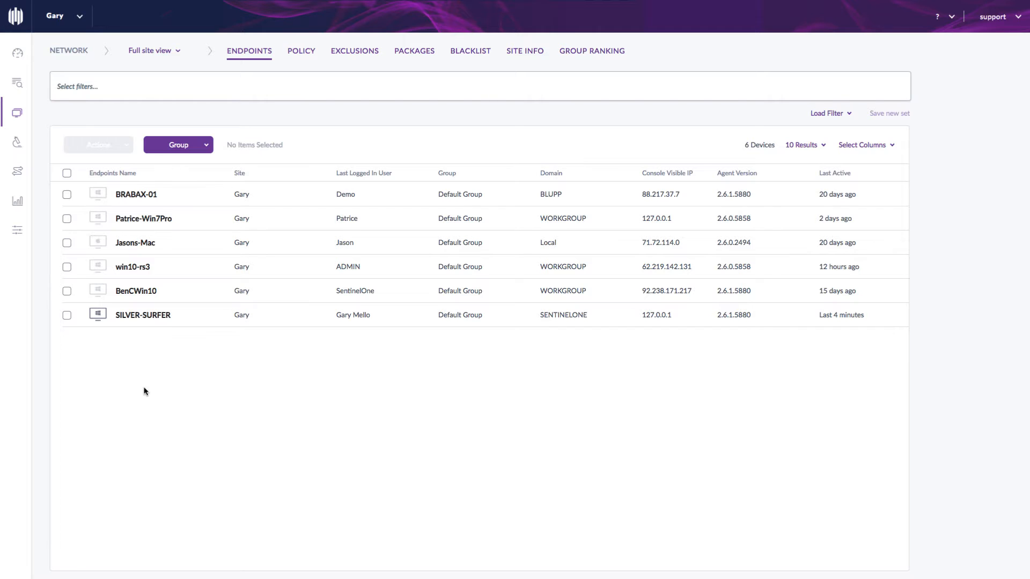
- Copy the Sales group entry CN=Sales,CN=Users,DC=SentinelOne,DC=local from the SILVER-SURFER endpoint's Active Directory details, and close the details
{"action": "left_click", "coordinate": [99, 317]}
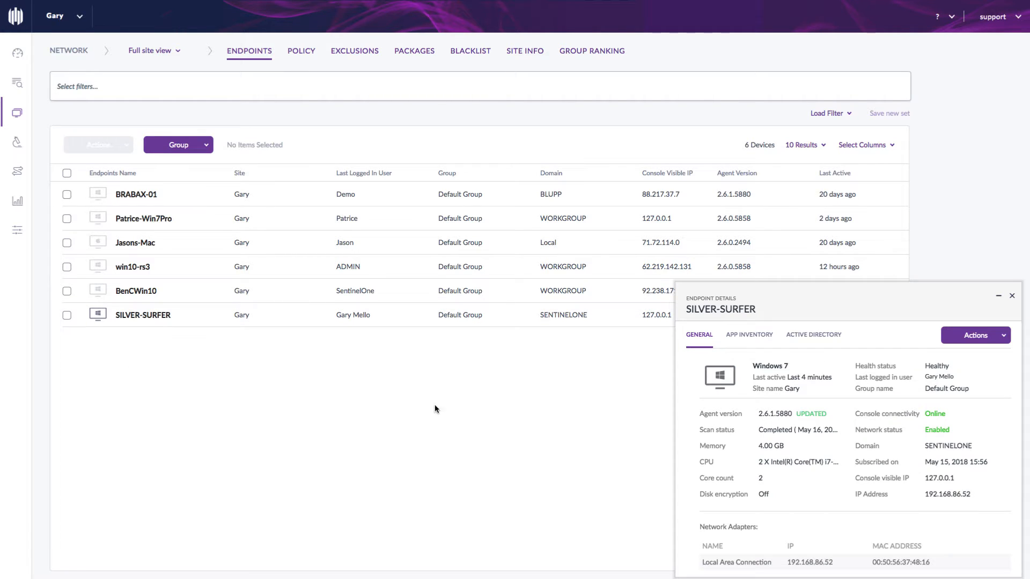
{"action": "left_click", "coordinate": [814, 336]}
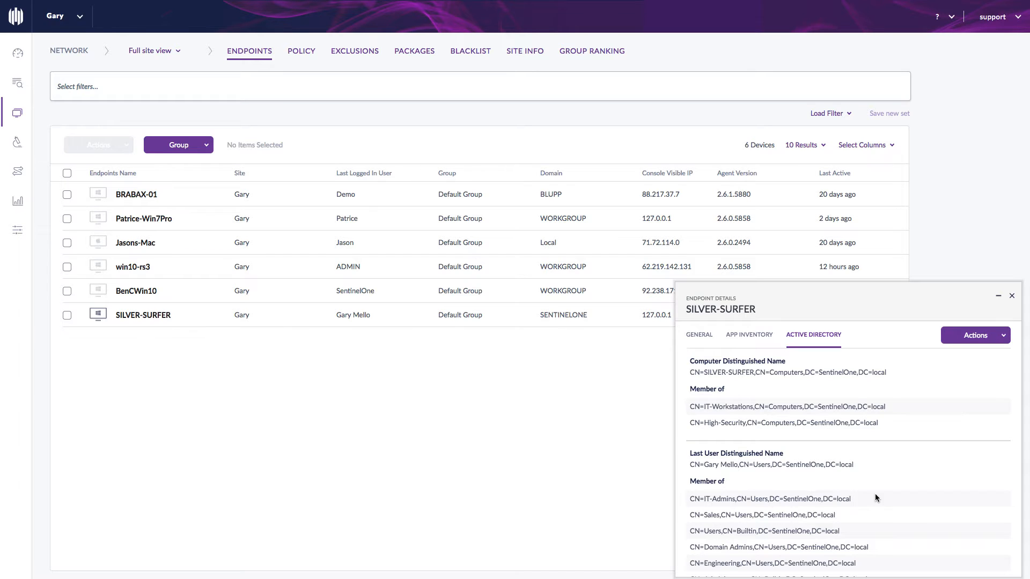
{"action": "left_click_drag", "start_coordinate": [840, 514], "coordinate": [692, 514]}
{"action": "left_click", "coordinate": [726, 519]}
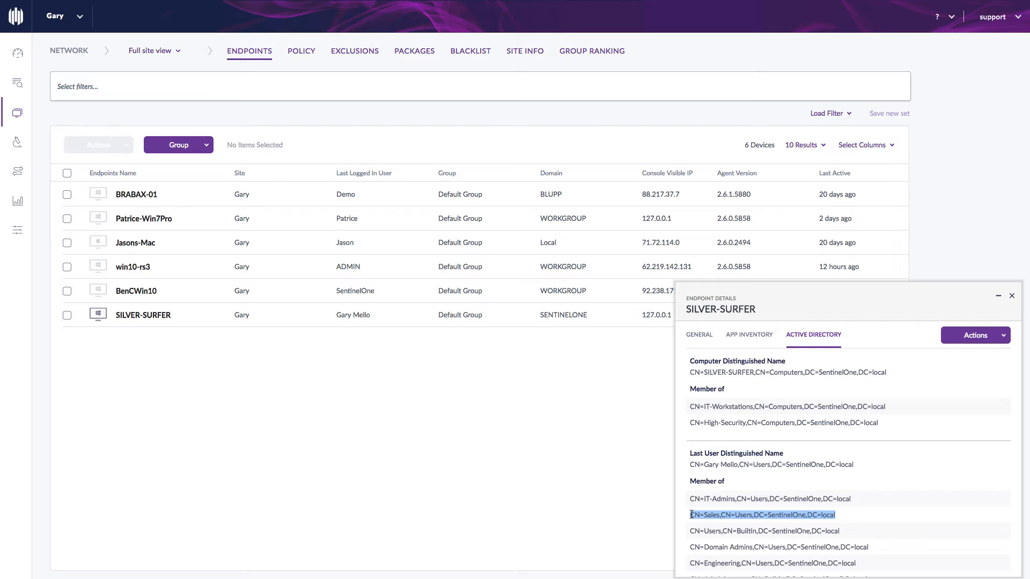
{"action": "right_click", "coordinate": [738, 516]}
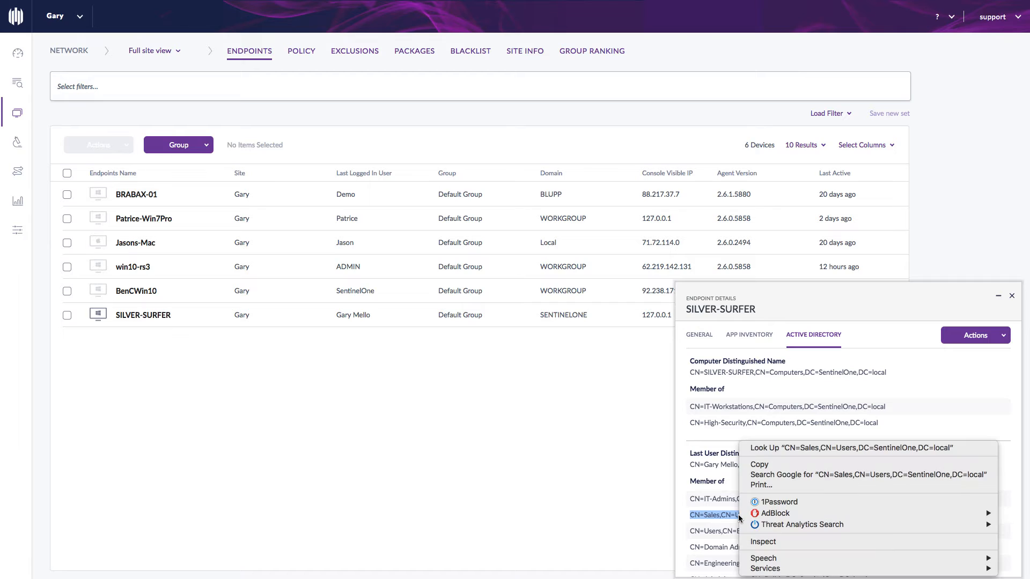
{"action": "left_click", "coordinate": [759, 464]}
{"action": "left_click", "coordinate": [1012, 298]}
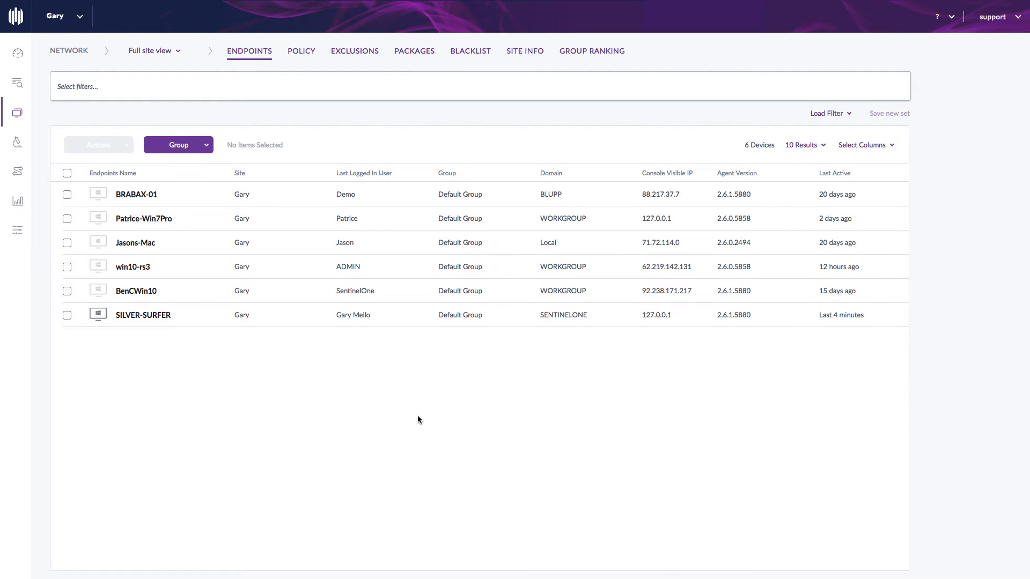
- Filter the endpoints with a free text search for CN=Sales,CN=Users,DC=SentinelOne,DC=local
{"action": "left_click", "coordinate": [75, 87]}
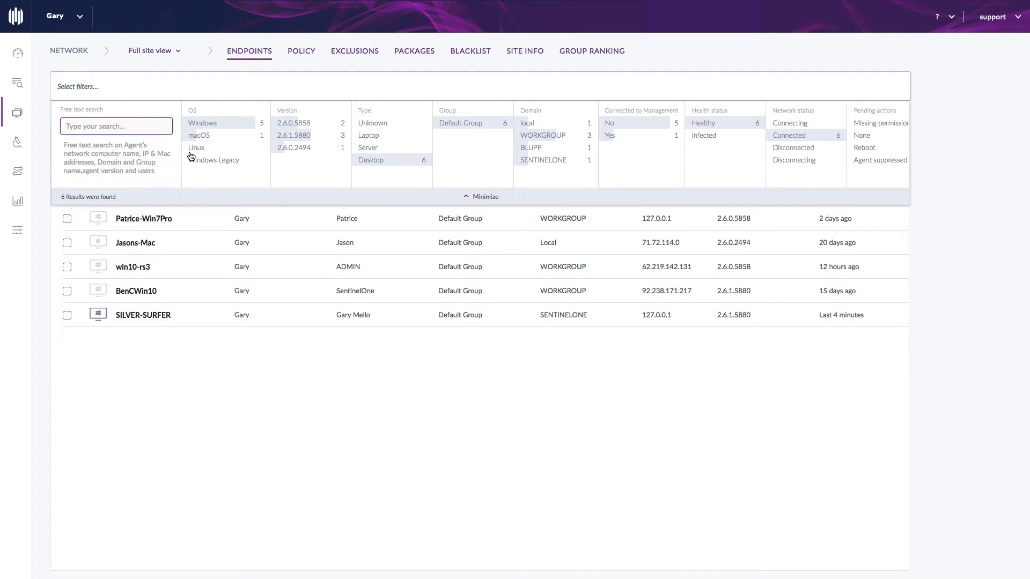
{"action": "scroll", "coordinate": [228, 165], "scroll_direction": "right", "scroll_amount": 10}
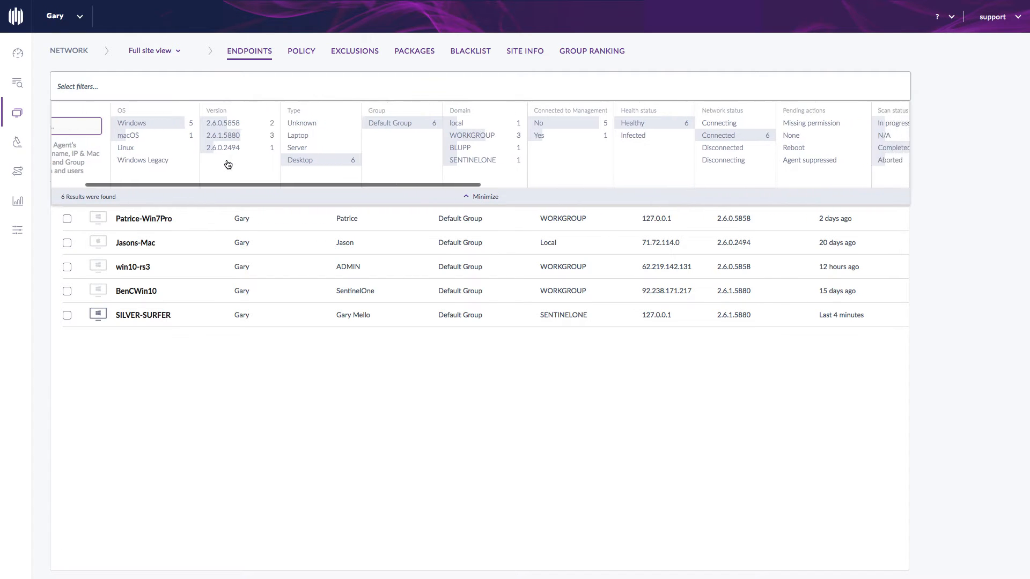
{"action": "scroll", "coordinate": [228, 165], "scroll_direction": "right", "scroll_amount": 5}
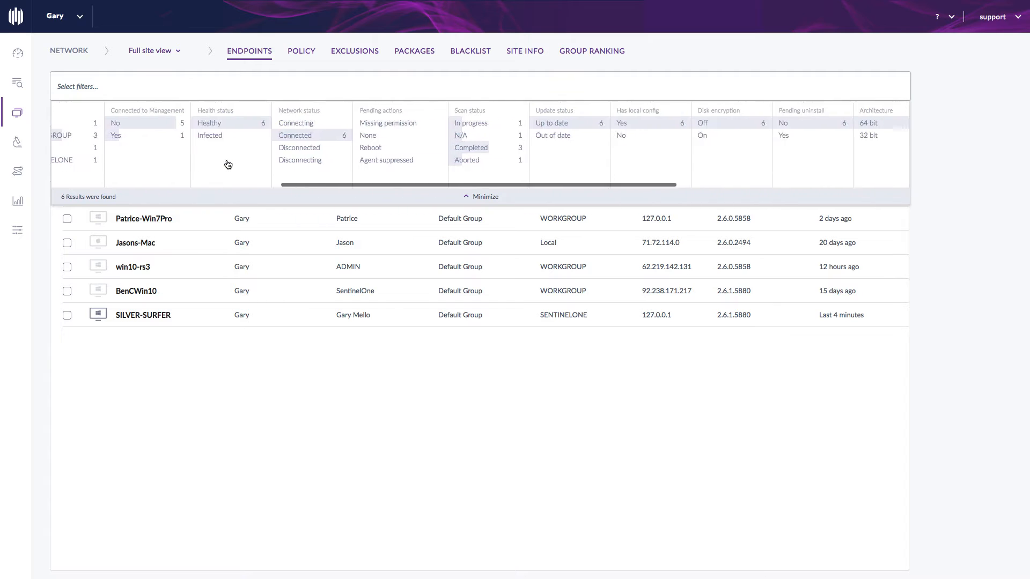
{"action": "scroll", "coordinate": [228, 165], "scroll_direction": "left", "scroll_amount": 15}
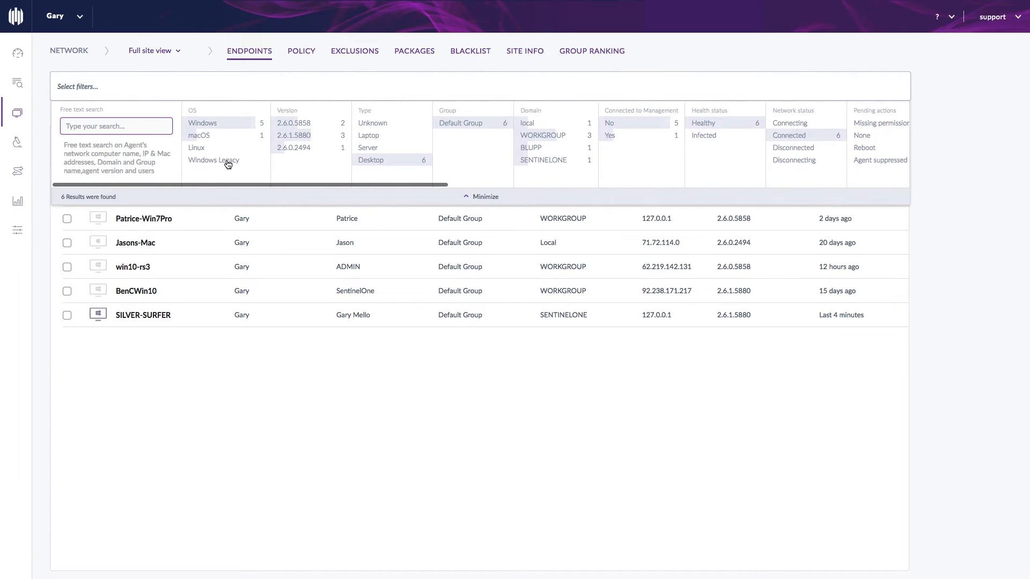
{"action": "left_click", "coordinate": [100, 125]}
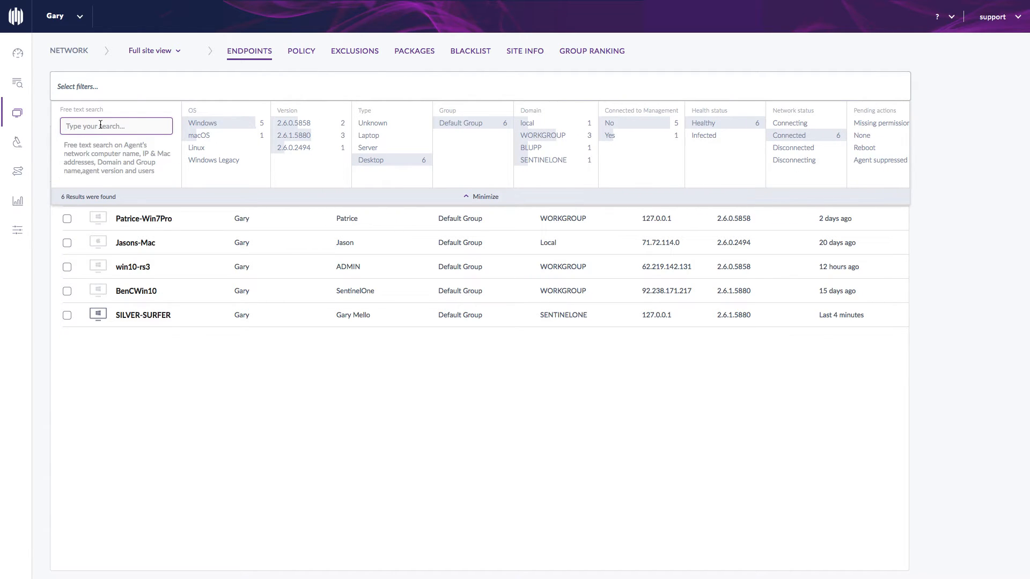
{"action": "type", "text": "CN=Sales,CN=Users,DC=SentinelOne,DC=local"}
{"action": "key", "text": "Return"}
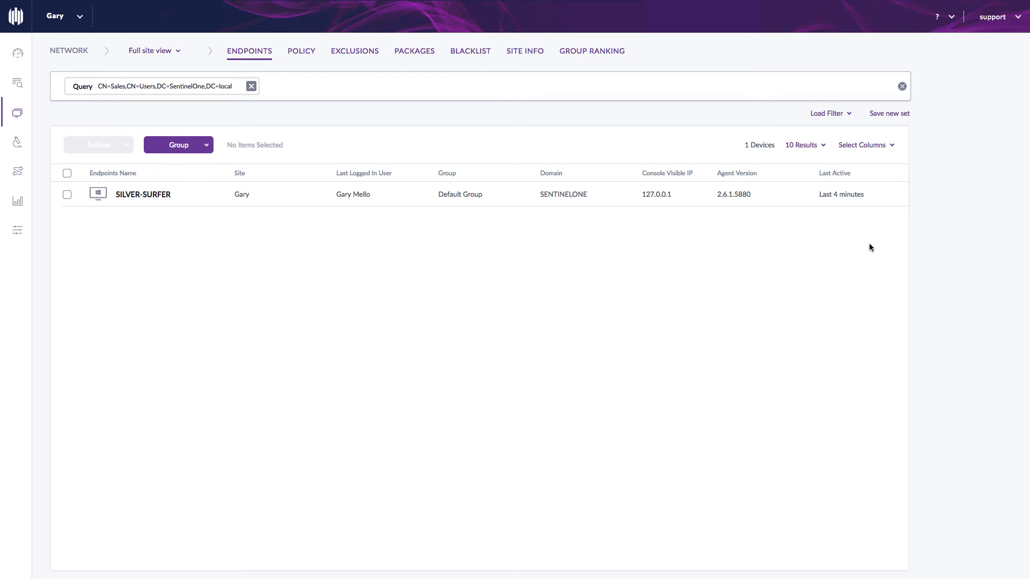
- Save the current query as a new filter set named Sales Filter
{"action": "left_click", "coordinate": [889, 115]}
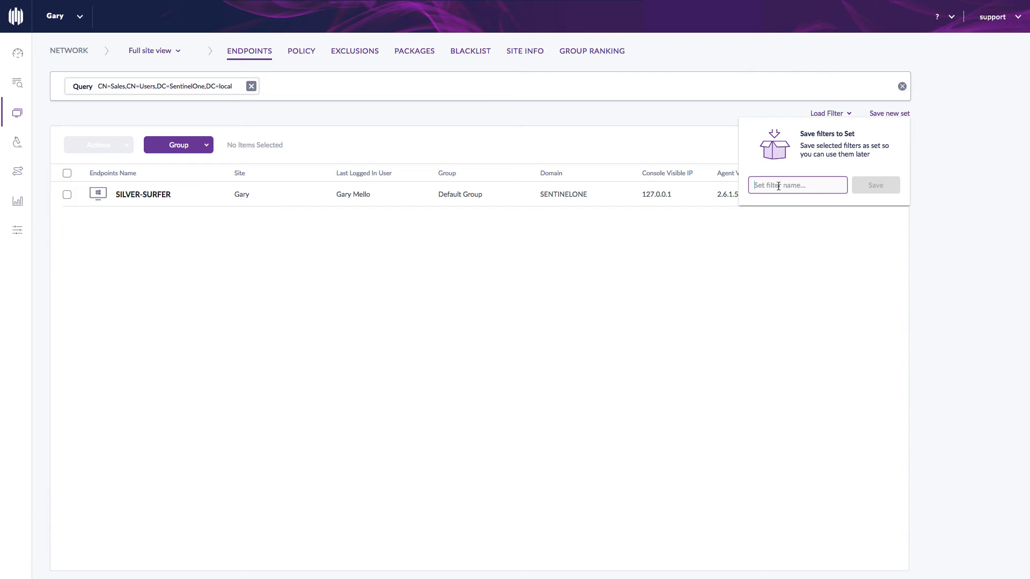
{"action": "type", "text": "Sales"}
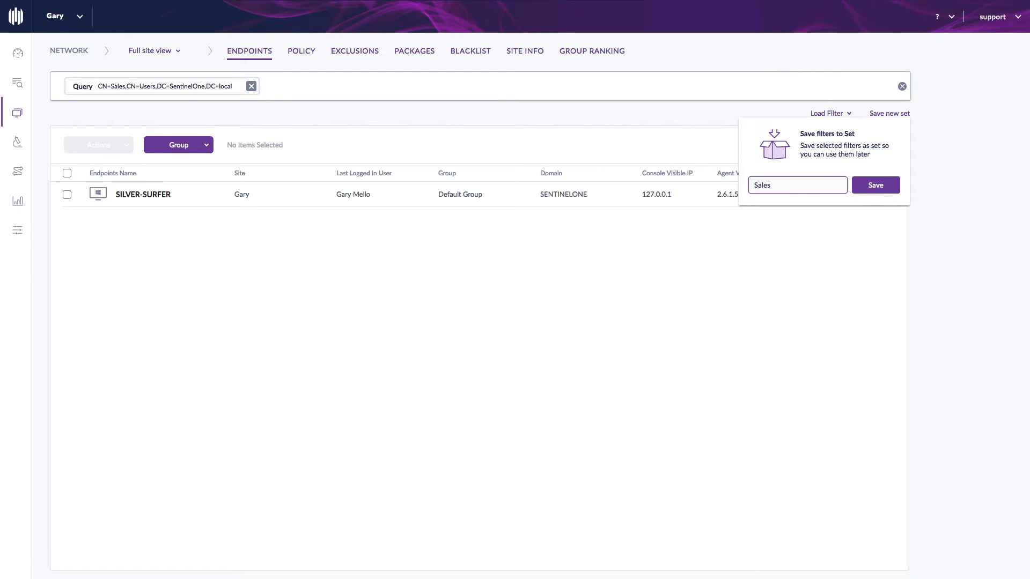
{"action": "type", "text": " Filter"}
{"action": "left_click", "coordinate": [880, 192]}
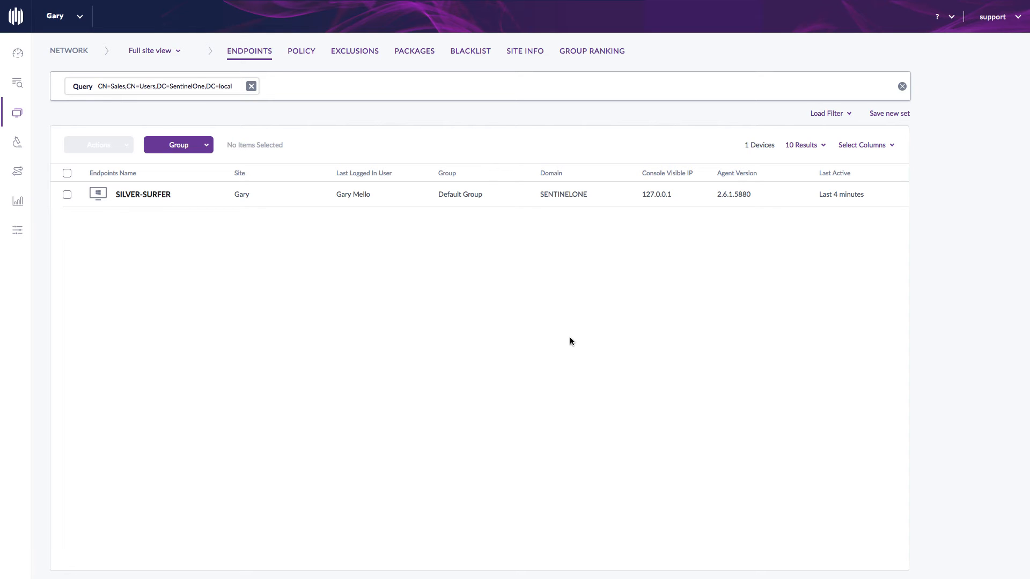
- Start a new endpoint group, name it Sales Group and proceed to the group type
{"action": "left_click", "coordinate": [205, 149]}
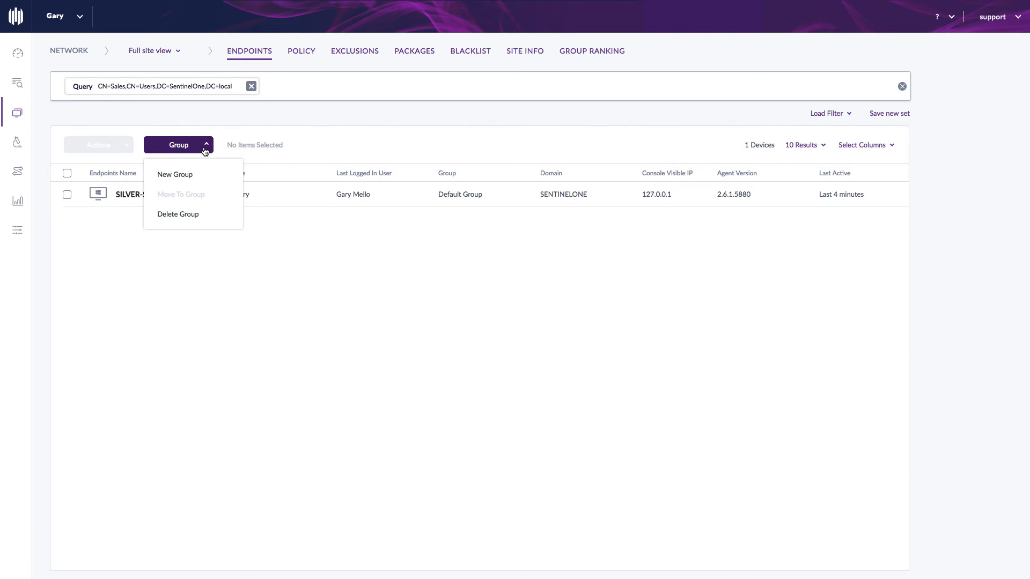
{"action": "left_click", "coordinate": [182, 174]}
{"action": "left_click", "coordinate": [456, 185]}
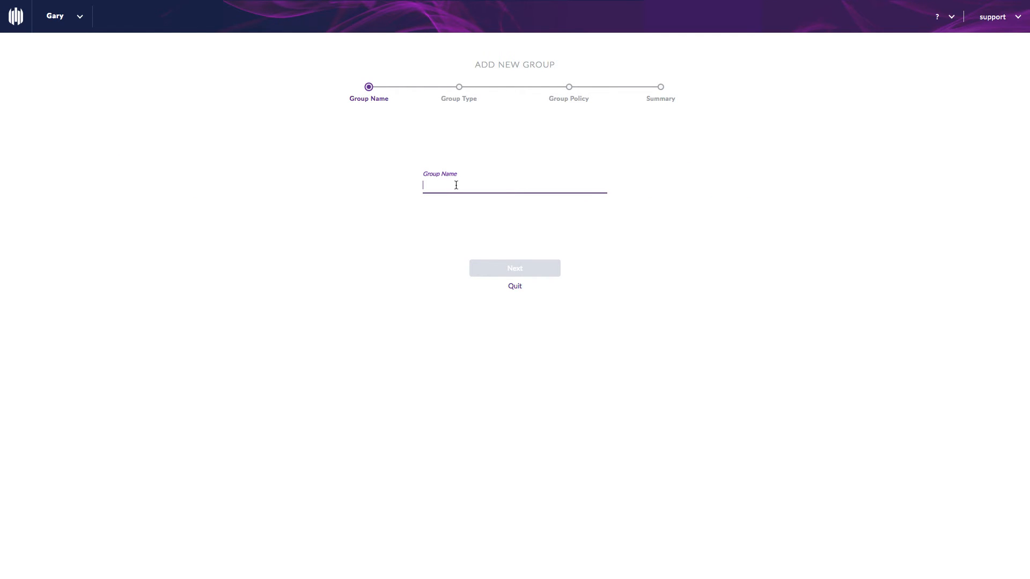
{"action": "type", "text": "Sales "}
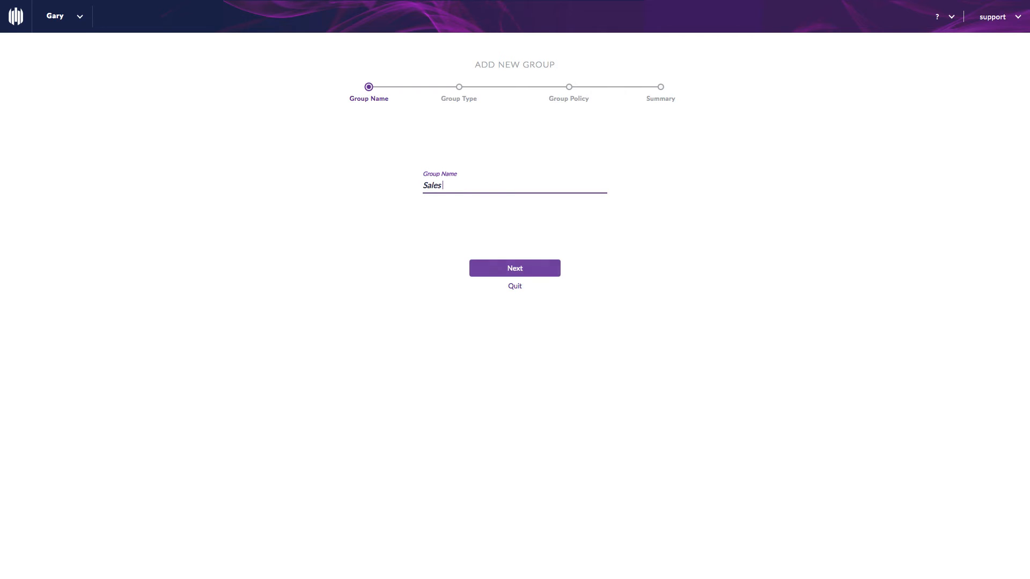
{"action": "type", "text": "Group"}
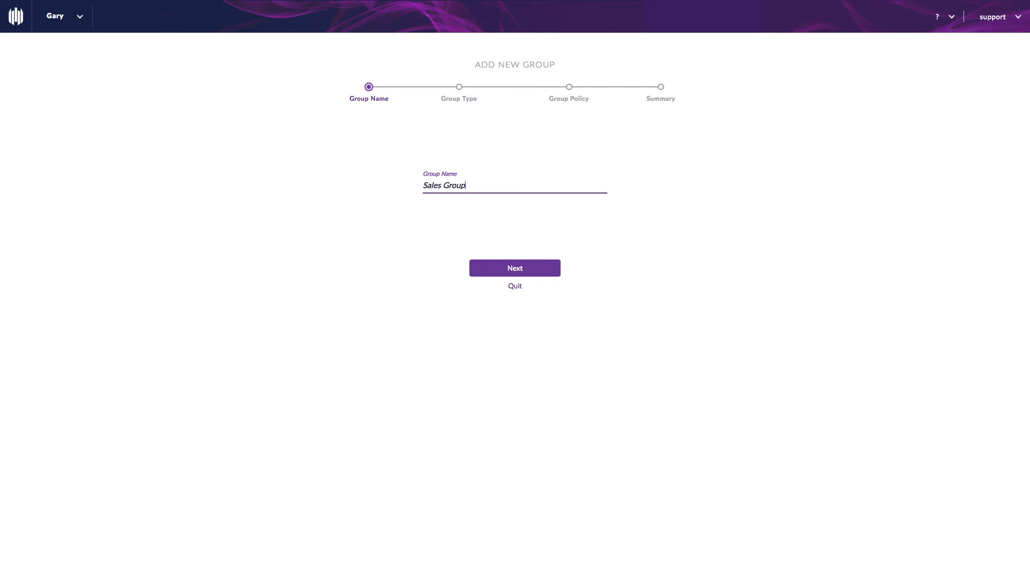
{"action": "left_click", "coordinate": [516, 268]}
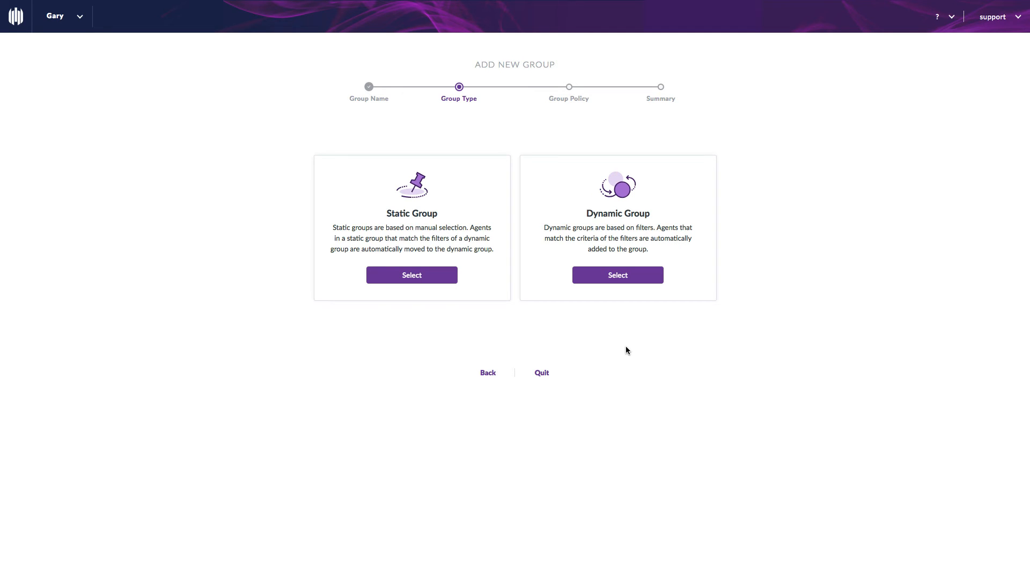
- Make the new group dynamic, based on the existing Sales Filter set, and proceed to the group policy
{"action": "left_click", "coordinate": [608, 280]}
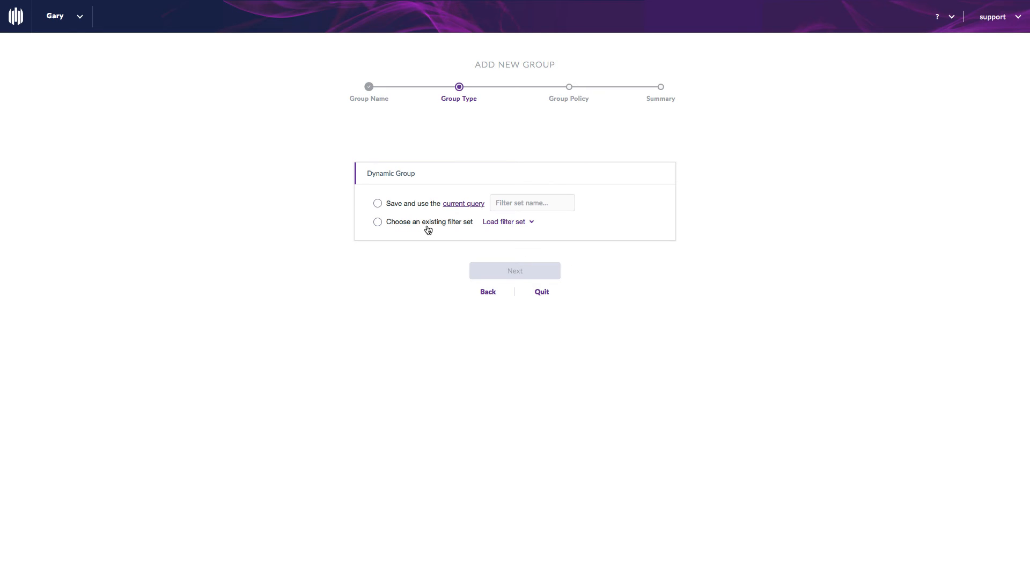
{"action": "left_click", "coordinate": [377, 222]}
{"action": "left_click", "coordinate": [510, 222]}
{"action": "left_click", "coordinate": [479, 272]}
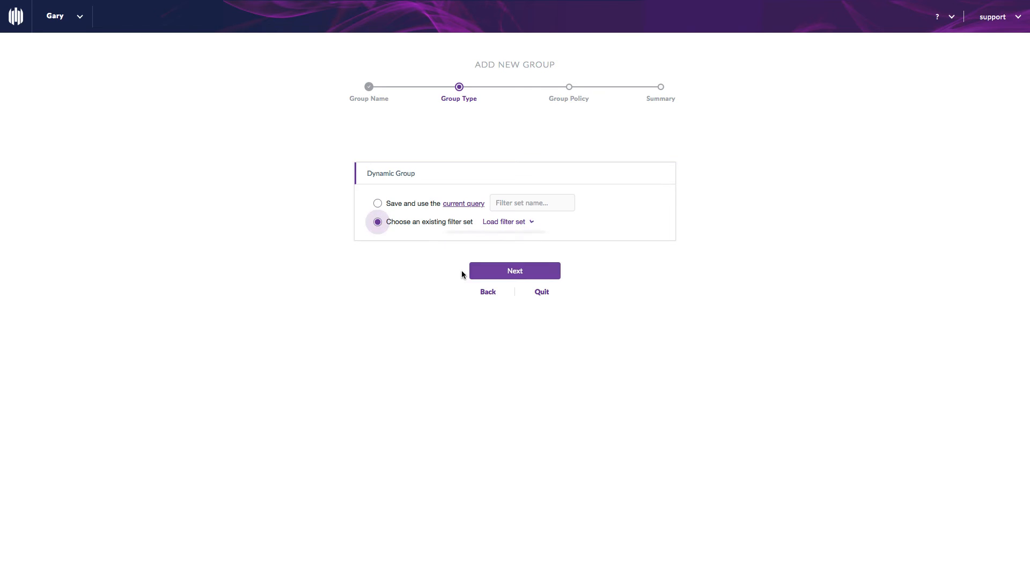
{"action": "left_click", "coordinate": [522, 272]}
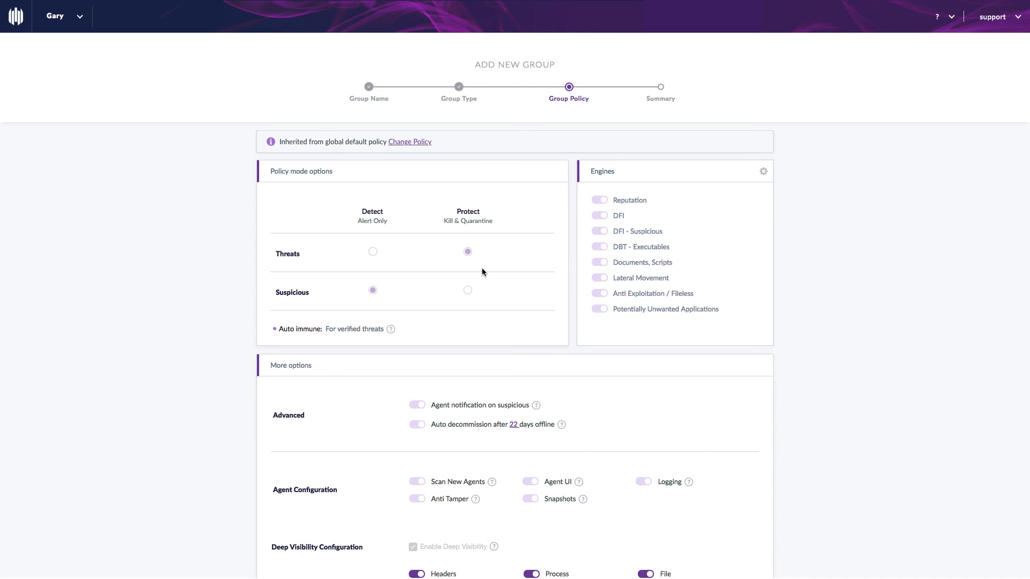
- Create the group with the policy inherited from the global default and finish the group setup
{"action": "scroll", "coordinate": [482, 272], "scroll_direction": "down", "scroll_amount": 2}
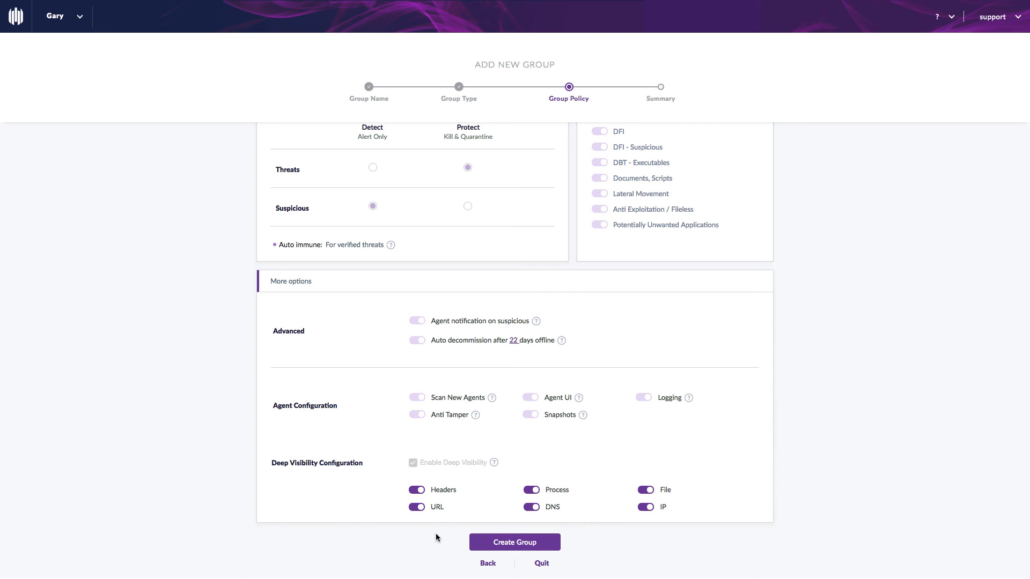
{"action": "left_click", "coordinate": [501, 542]}
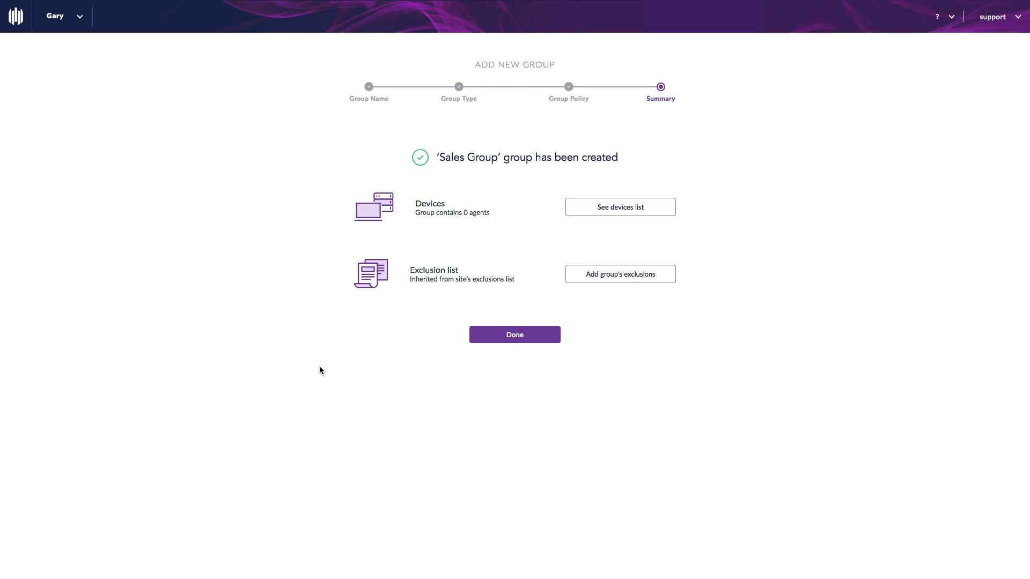
{"action": "left_click", "coordinate": [520, 334]}
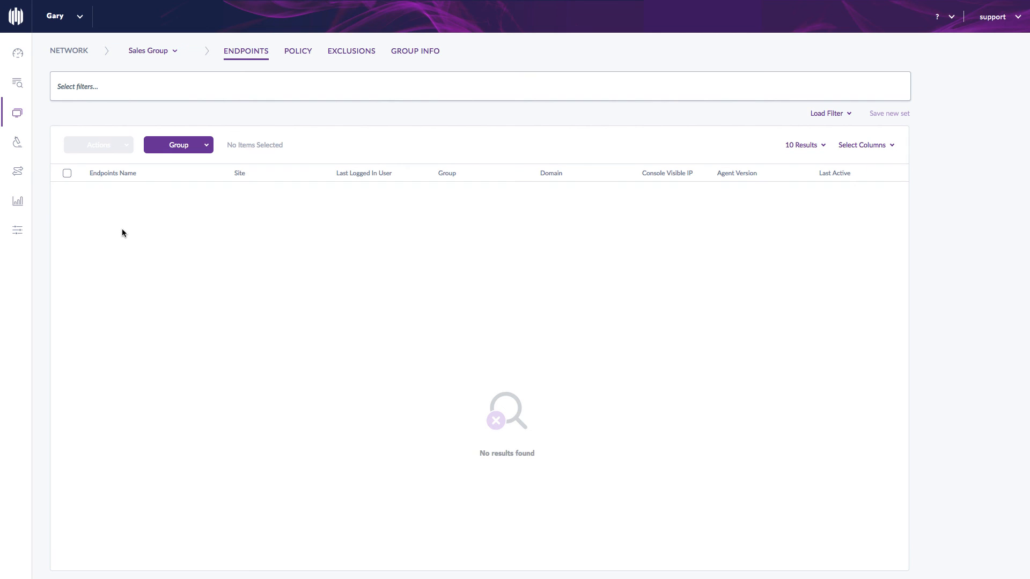
- View the endpoints of the full site, and those of the dynamic Sales Group
{"action": "left_click", "coordinate": [157, 57]}
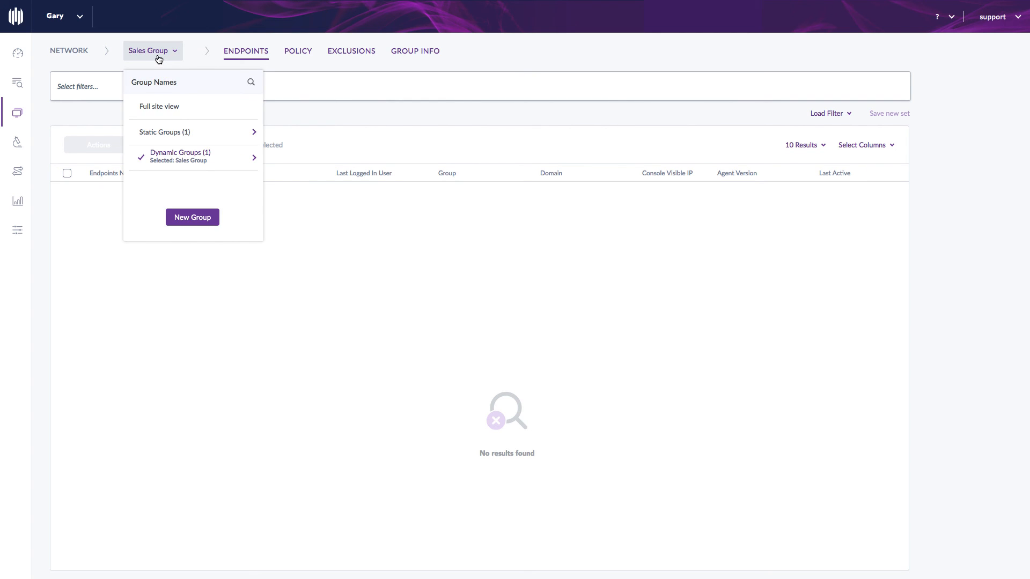
{"action": "left_click", "coordinate": [148, 107]}
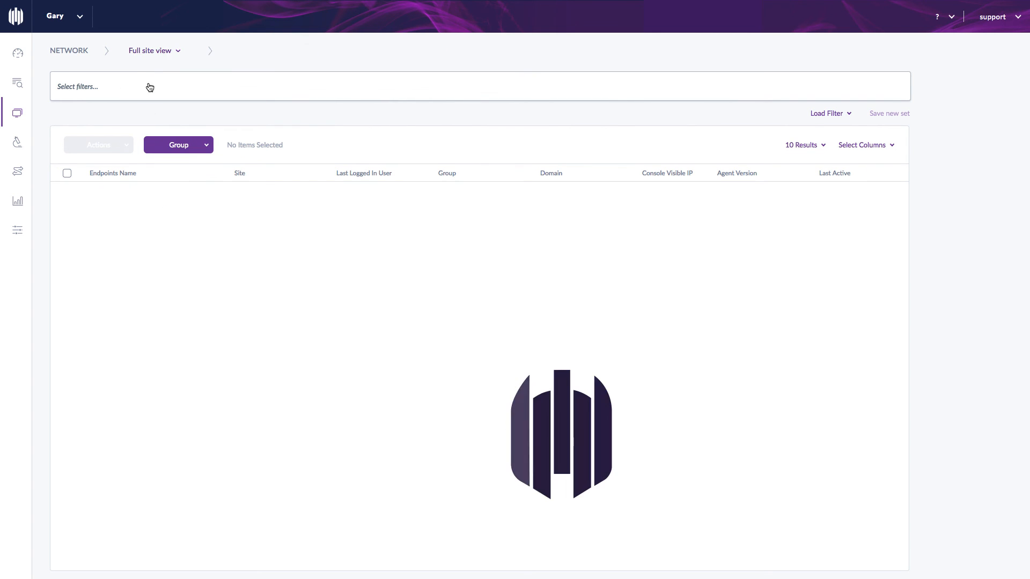
{"action": "left_click", "coordinate": [150, 51]}
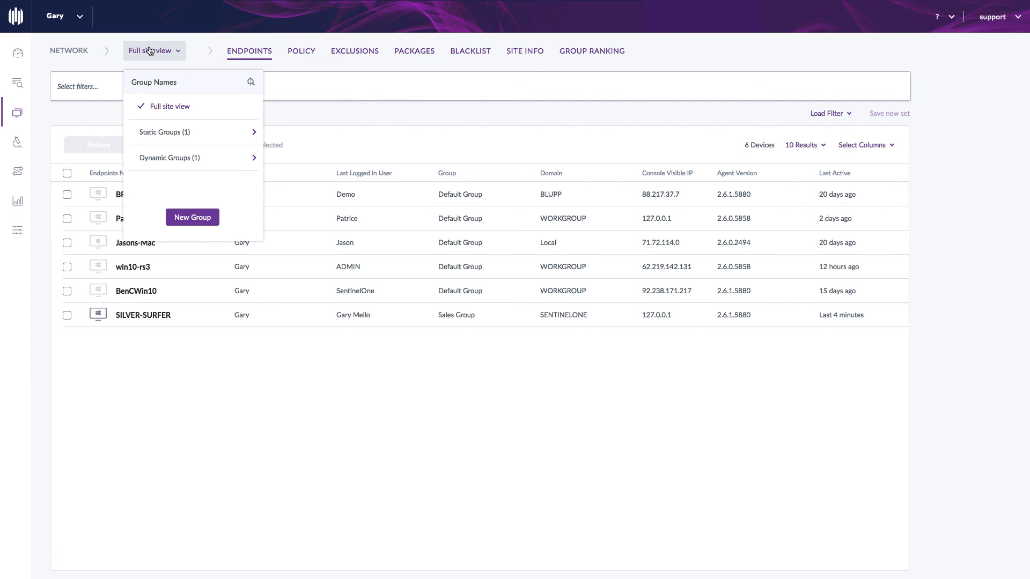
{"action": "left_click", "coordinate": [159, 158]}
{"action": "left_click", "coordinate": [297, 107]}
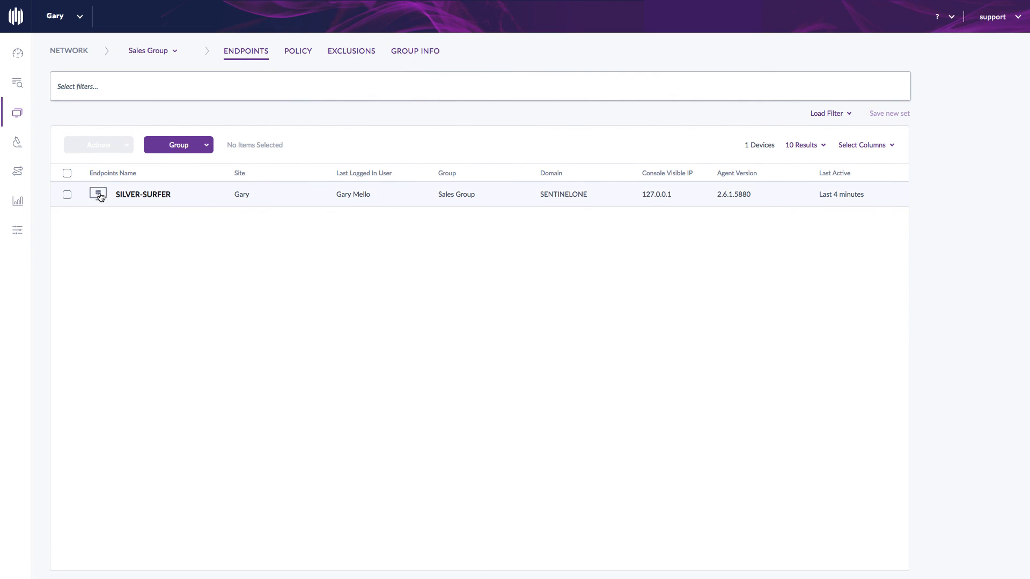
- Check SILVER-SURFER's Active Directory details for the last user's Sales group membership, and close the details
{"action": "left_click", "coordinate": [143, 194]}
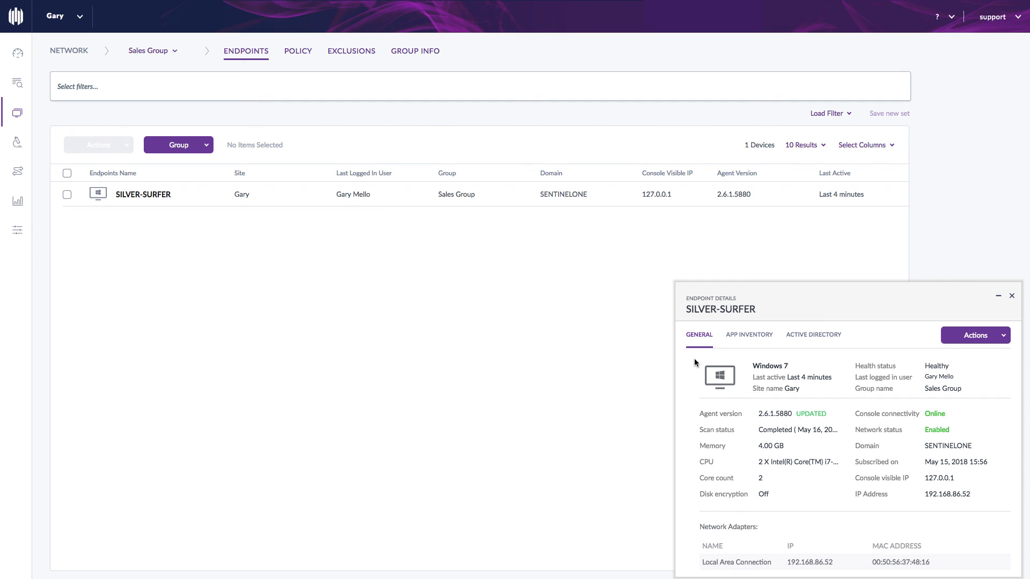
{"action": "left_click", "coordinate": [813, 334]}
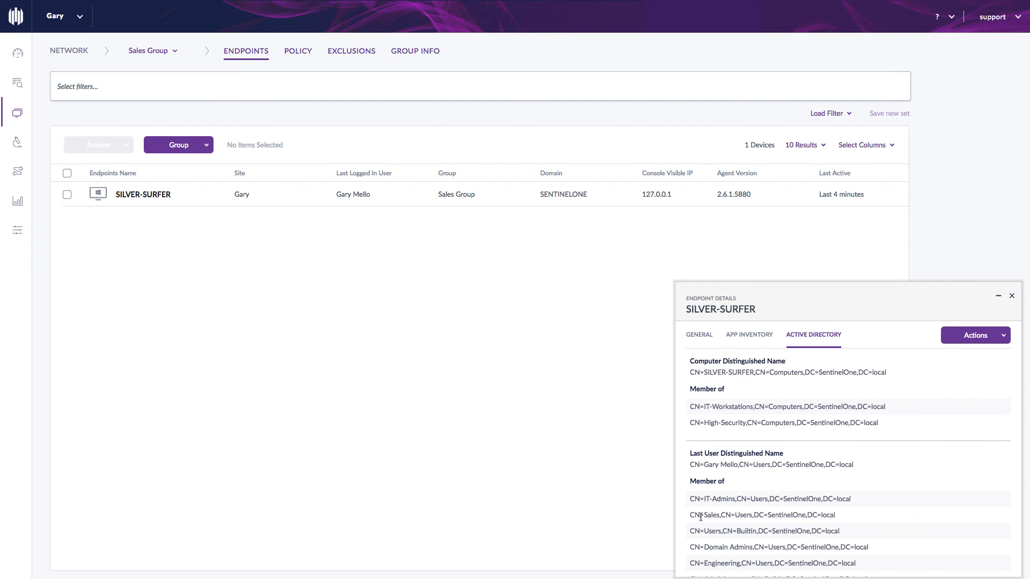
{"action": "left_click_drag", "start_coordinate": [690, 516], "coordinate": [845, 523]}
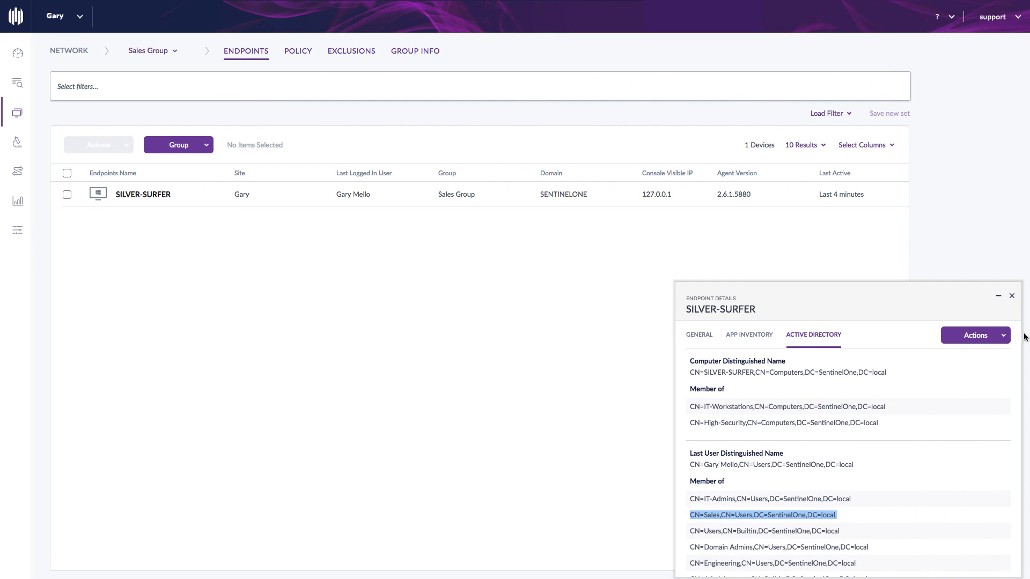
{"action": "left_click", "coordinate": [1011, 296]}
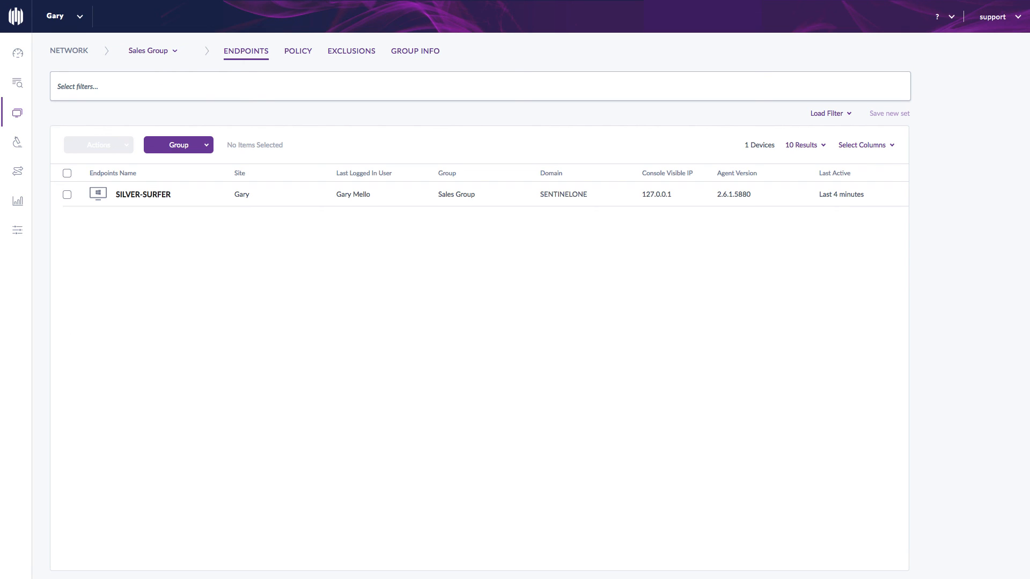